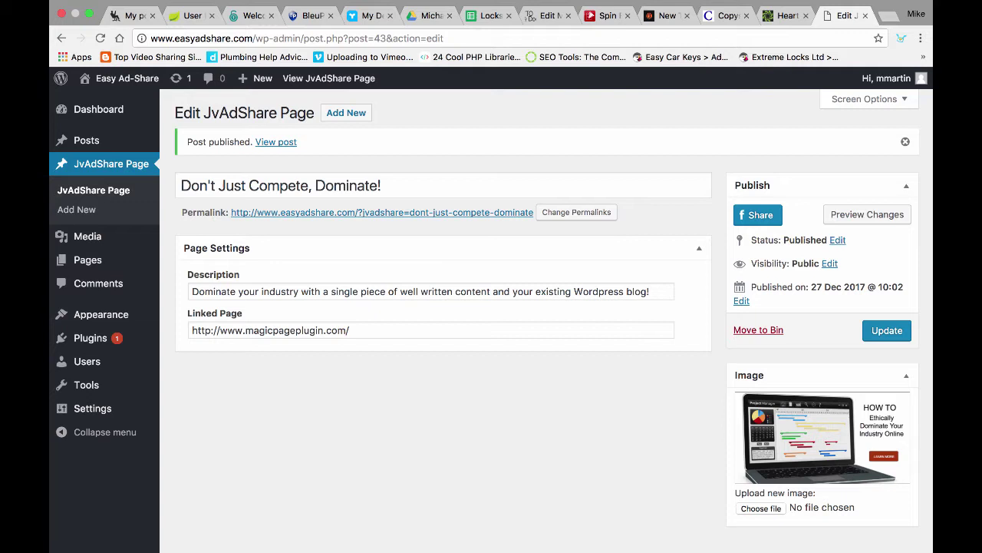
Review the ad page's title, description and linked page address.
{"action": "left_click_drag", "start_coordinate": [249, 185], "coordinate": [309, 186]}
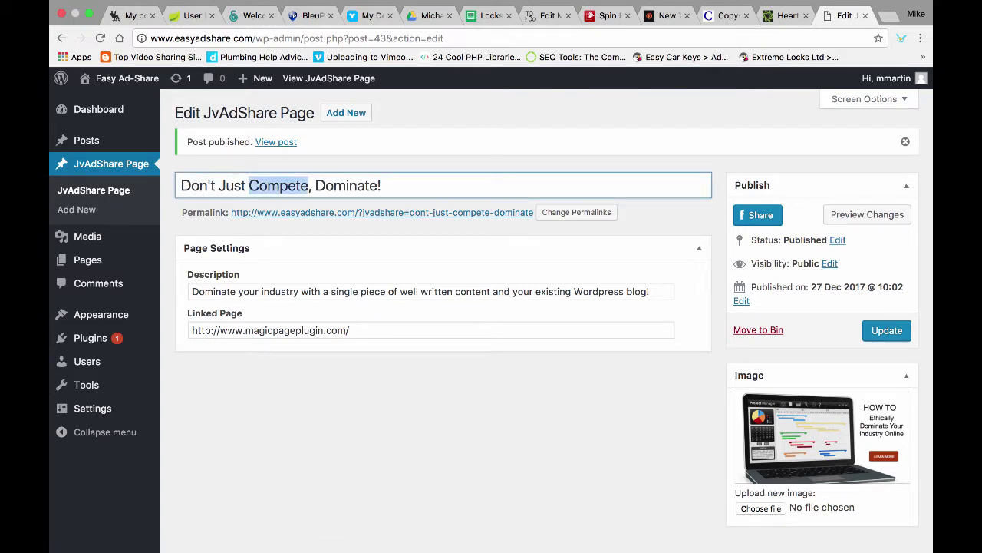
{"action": "triple_click", "coordinate": [648, 292]}
{"action": "left_click", "coordinate": [650, 291]}
{"action": "double_click", "coordinate": [284, 330]}
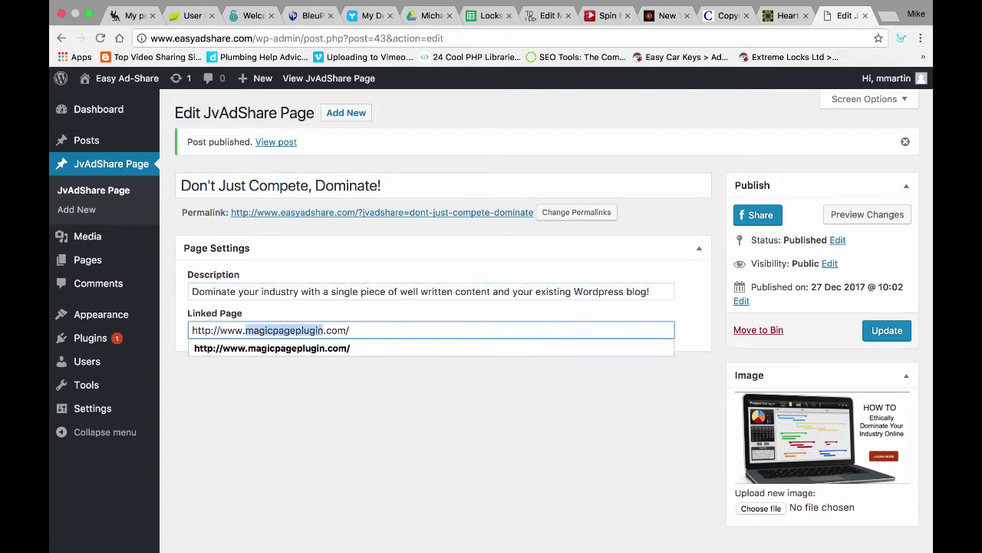
{"action": "left_click", "coordinate": [352, 330]}
{"action": "left_click", "coordinate": [430, 414]}
{"action": "scroll", "coordinate": [429, 414], "scroll_direction": "down", "scroll_amount": 1}
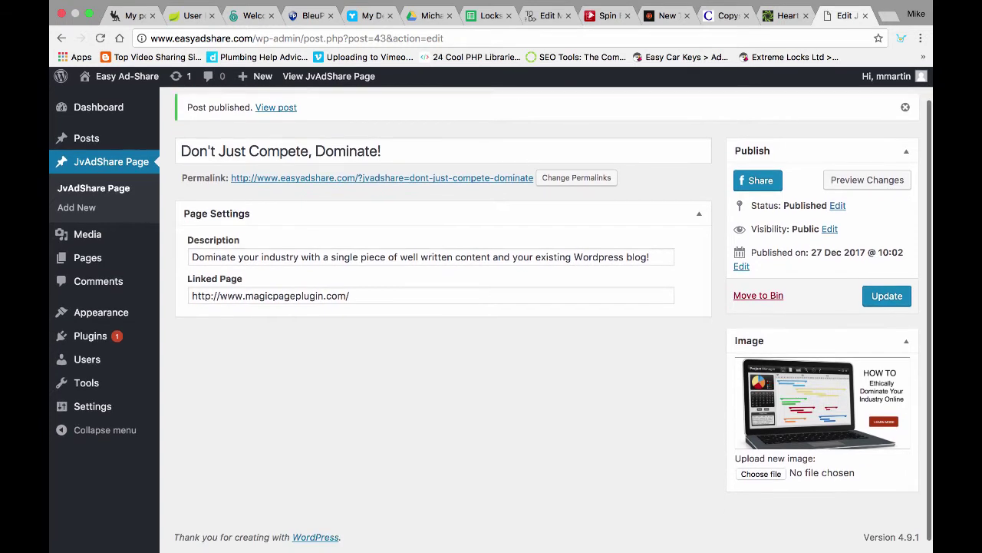
Copy the Linked Page address of the ad page and clear the field.
{"action": "double_click", "coordinate": [349, 298]}
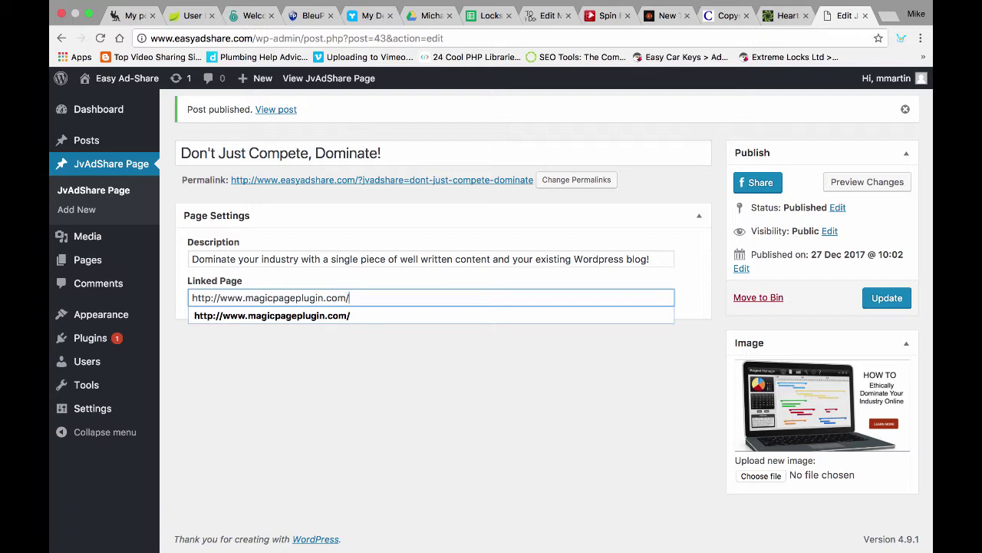
{"action": "triple_click", "coordinate": [349, 298]}
{"action": "key", "text": "super+c"}
{"action": "key", "text": "BackSpace"}
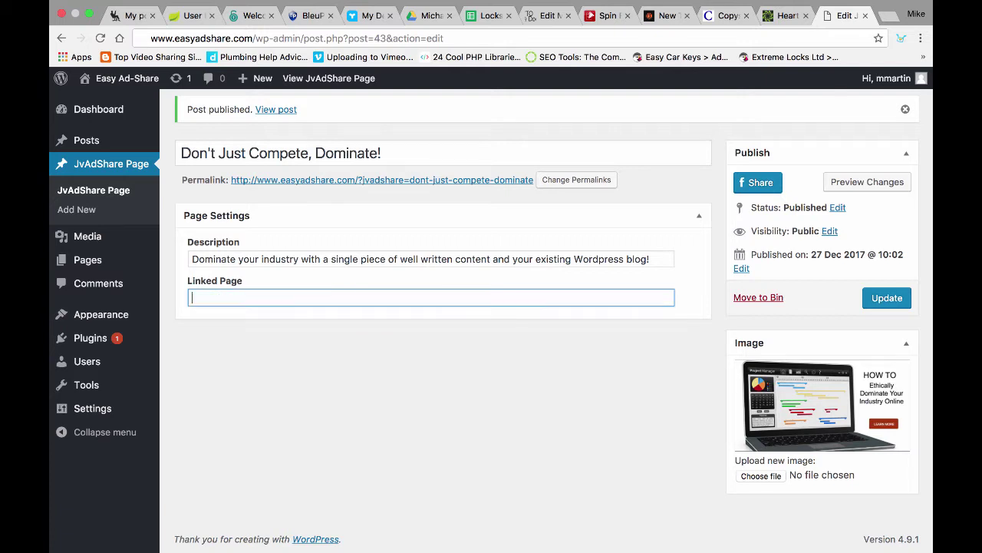
Browse the previously used links suggested for the Linked Page field without choosing one.
{"action": "key", "text": "Down"}
{"action": "key", "text": "Down"}
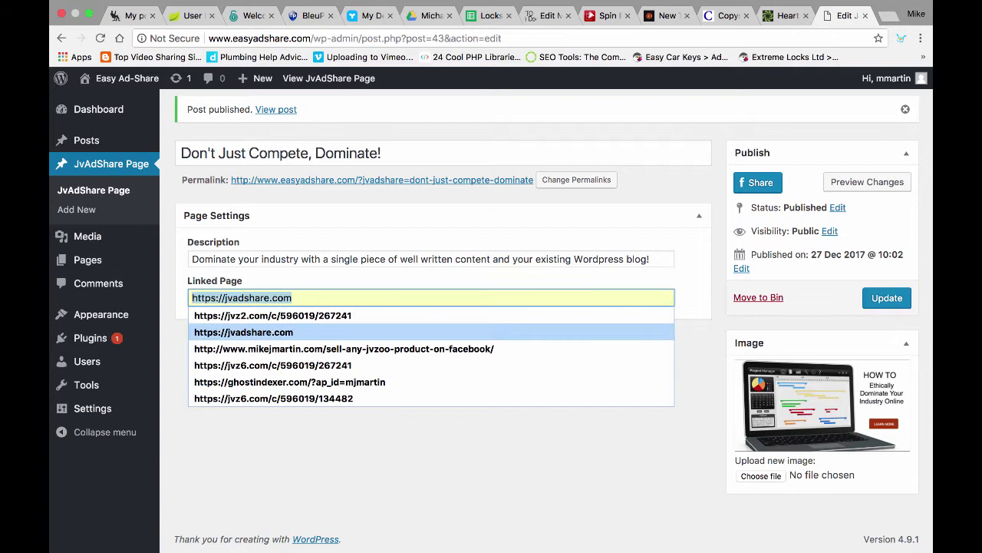
{"action": "key", "text": "Up"}
{"action": "key", "text": "Down"}
{"action": "key", "text": "Down"}
{"action": "key", "text": "Up"}
{"action": "key", "text": "Down"}
{"action": "key", "text": "Down"}
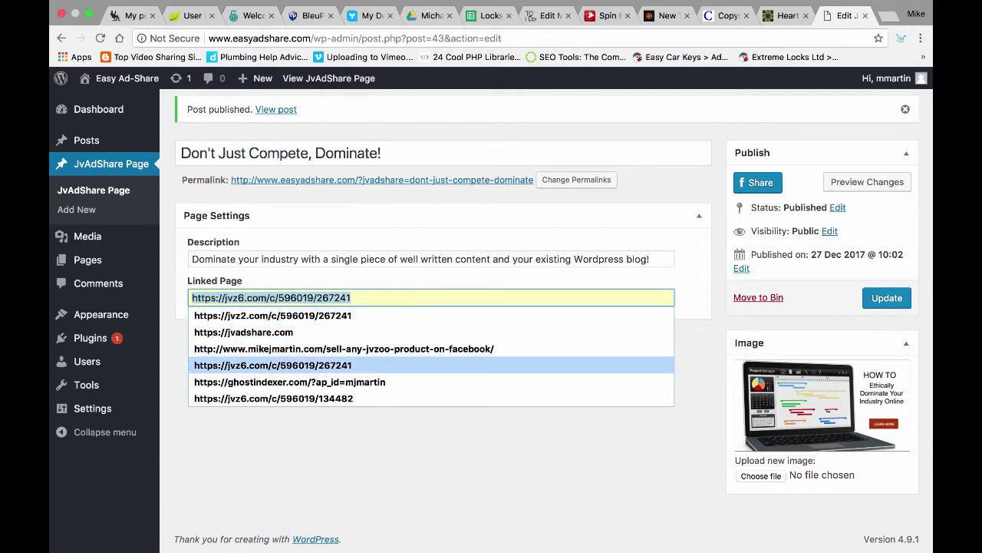
{"action": "key", "text": "Up"}
{"action": "key", "text": "Up"}
{"action": "key", "text": "Up"}
{"action": "key", "text": "Up"}
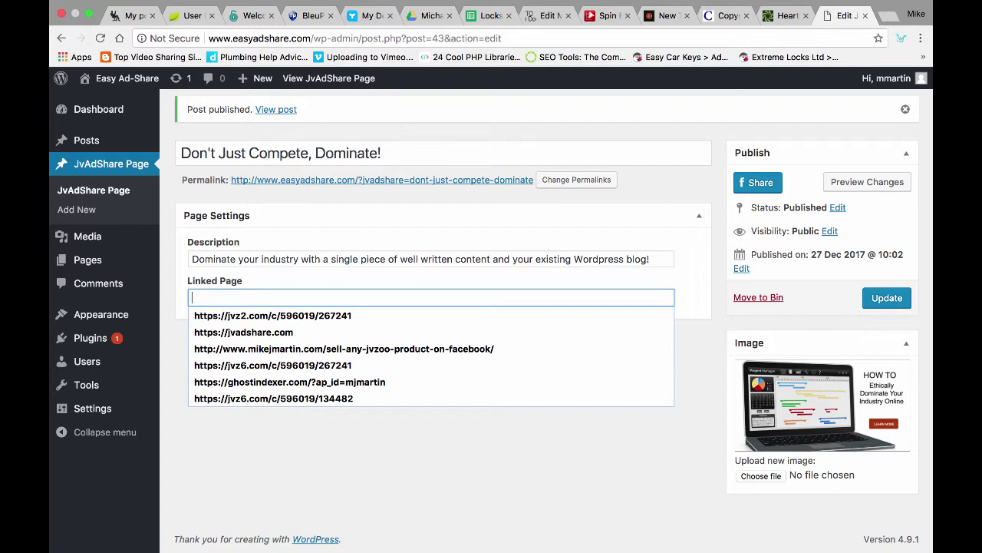
{"action": "key", "text": "super+v"}
{"action": "key", "text": "Tab"}
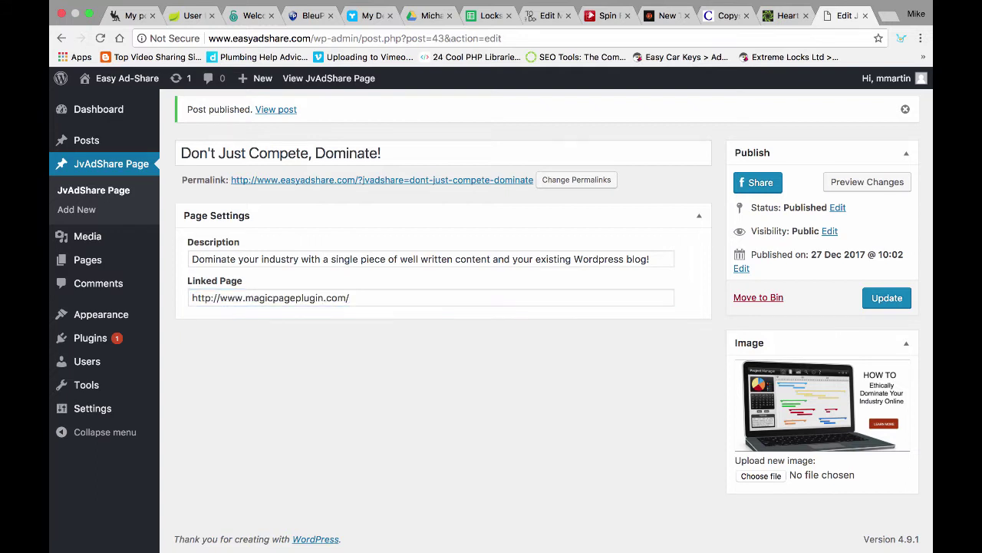
{"action": "left_click", "coordinate": [887, 298]}
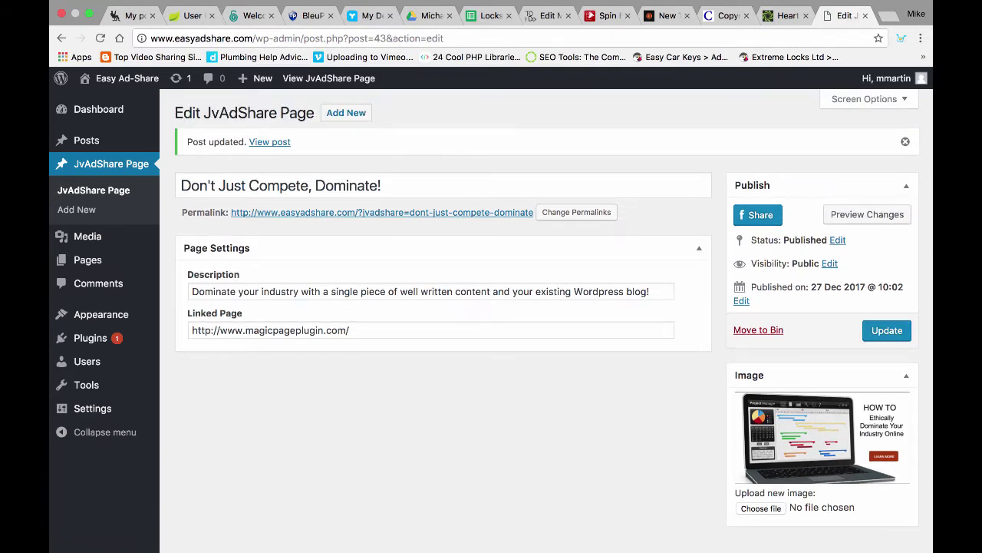
View the published "Don't Just Compete, Dominate!" page and copy its web address.
{"action": "left_click", "coordinate": [274, 142]}
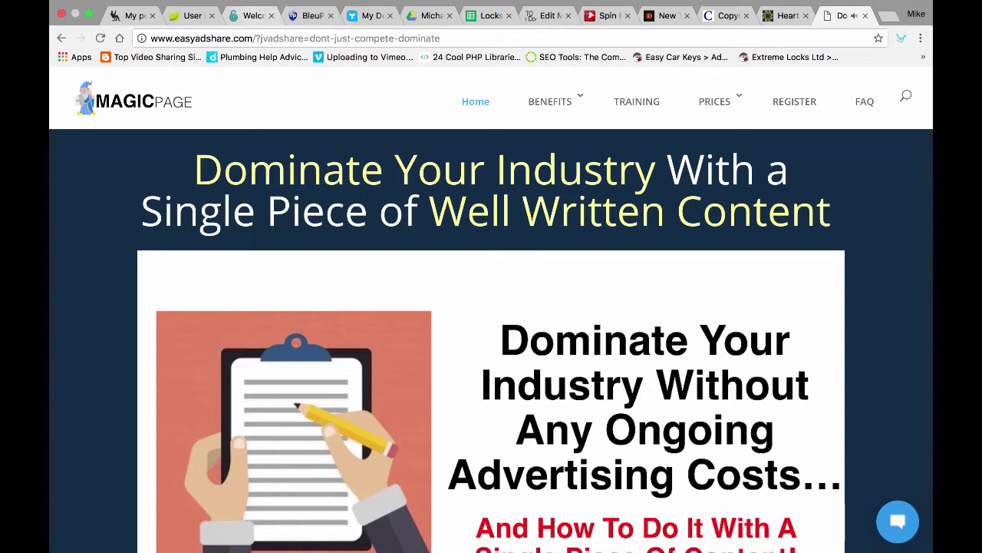
{"action": "key", "text": "super+l"}
{"action": "key", "text": "super+c"}
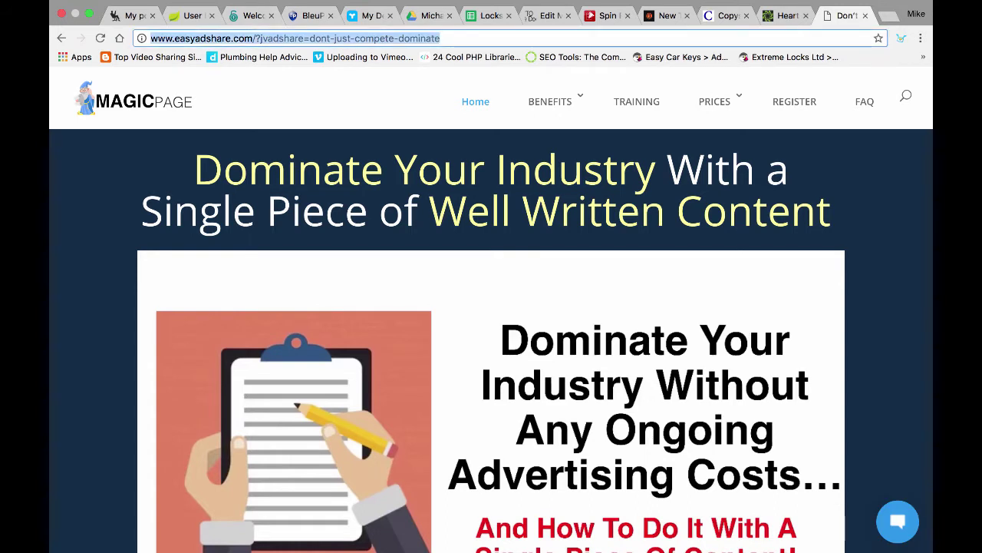
Switch to Slack Social and look through the list of earlier posts and their statistics.
{"action": "left_click", "coordinate": [130, 16]}
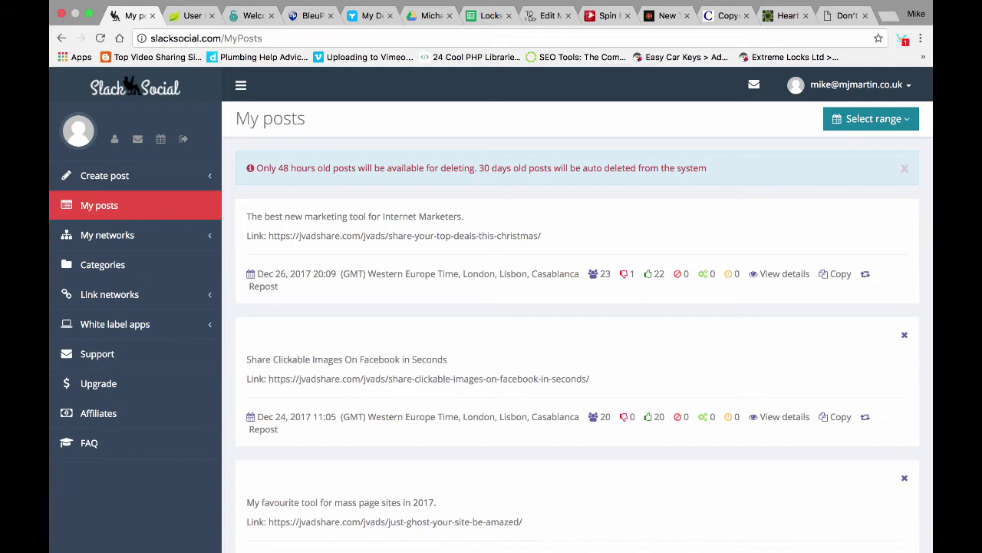
{"action": "scroll", "coordinate": [491, 307], "scroll_direction": "down", "scroll_amount": 2}
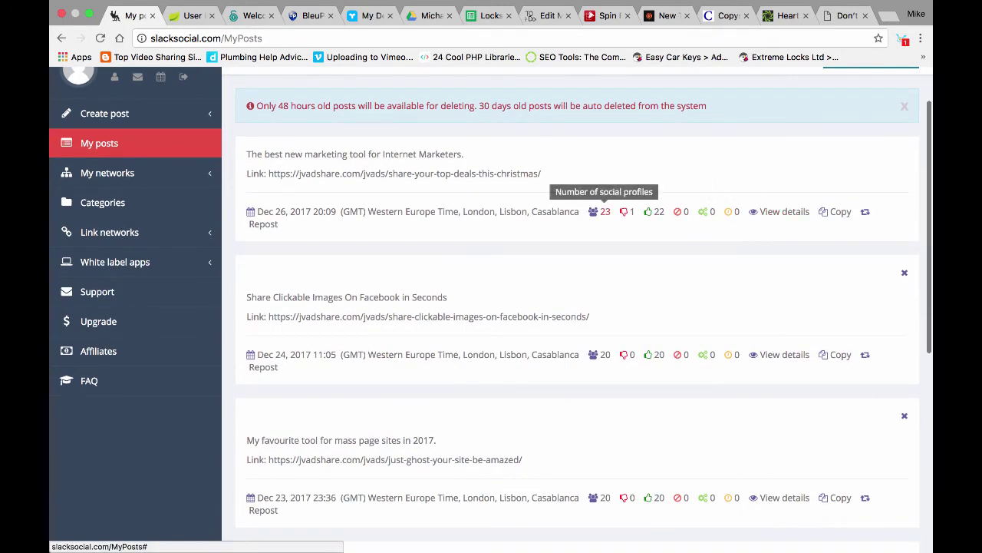
{"action": "scroll", "coordinate": [629, 215], "scroll_direction": "down", "scroll_amount": 4}
{"action": "scroll", "coordinate": [495, 306], "scroll_direction": "down", "scroll_amount": 1}
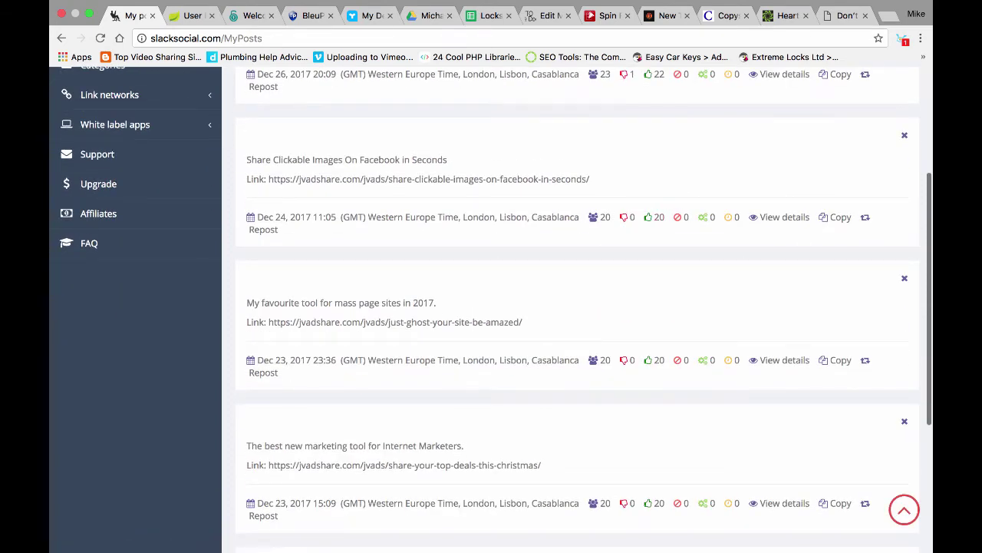
{"action": "scroll", "coordinate": [680, 219], "scroll_direction": "down", "scroll_amount": 3}
{"action": "scroll", "coordinate": [576, 307], "scroll_direction": "down", "scroll_amount": 4}
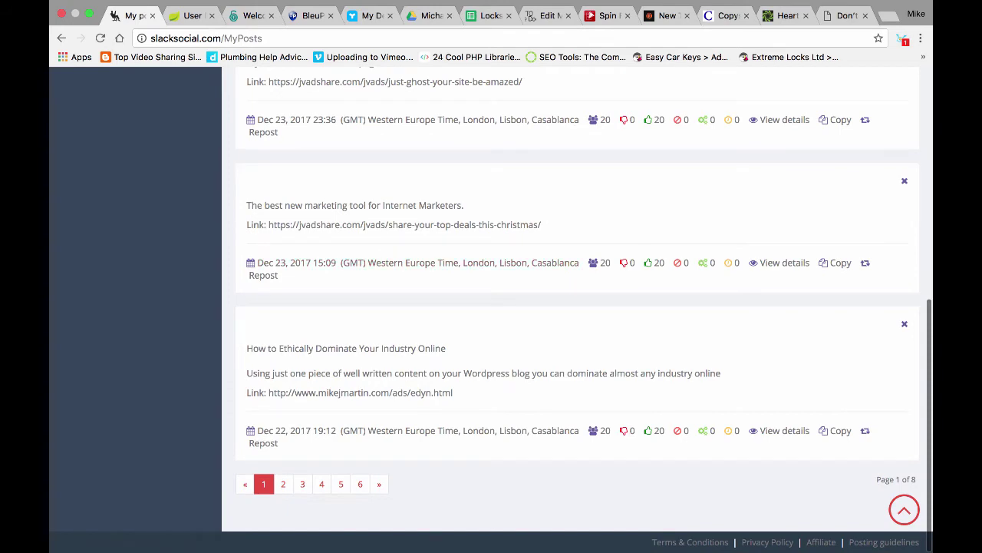
{"action": "scroll", "coordinate": [576, 307], "scroll_direction": "up", "scroll_amount": 4}
{"action": "scroll", "coordinate": [575, 307], "scroll_direction": "down", "scroll_amount": 5}
{"action": "scroll", "coordinate": [576, 307], "scroll_direction": "up", "scroll_amount": 7}
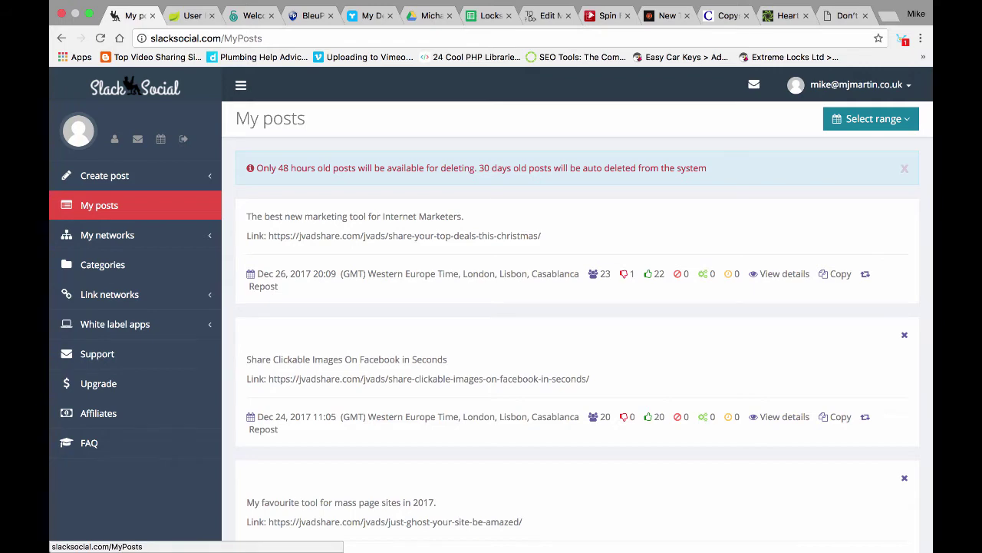
Start creating a new Facebook post in Slack Social.
{"action": "left_click", "coordinate": [105, 176]}
{"action": "scroll", "coordinate": [118, 195], "scroll_direction": "down", "scroll_amount": 1}
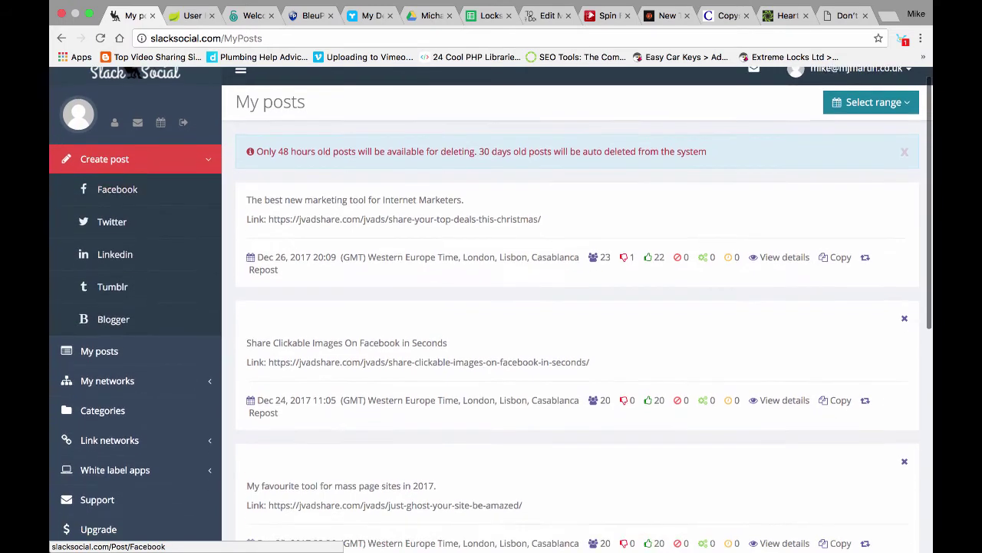
{"action": "left_click", "coordinate": [117, 189]}
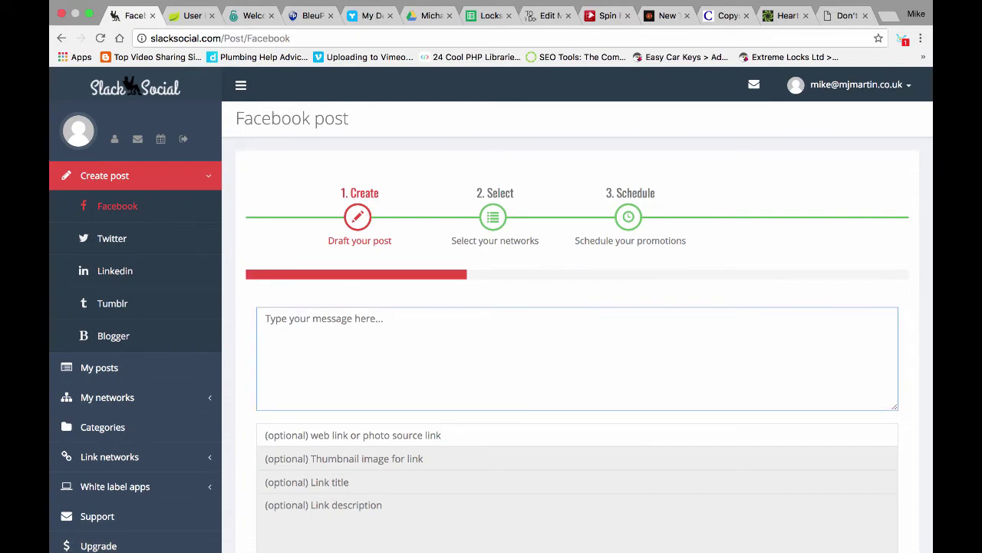
{"action": "key", "text": "super+v"}
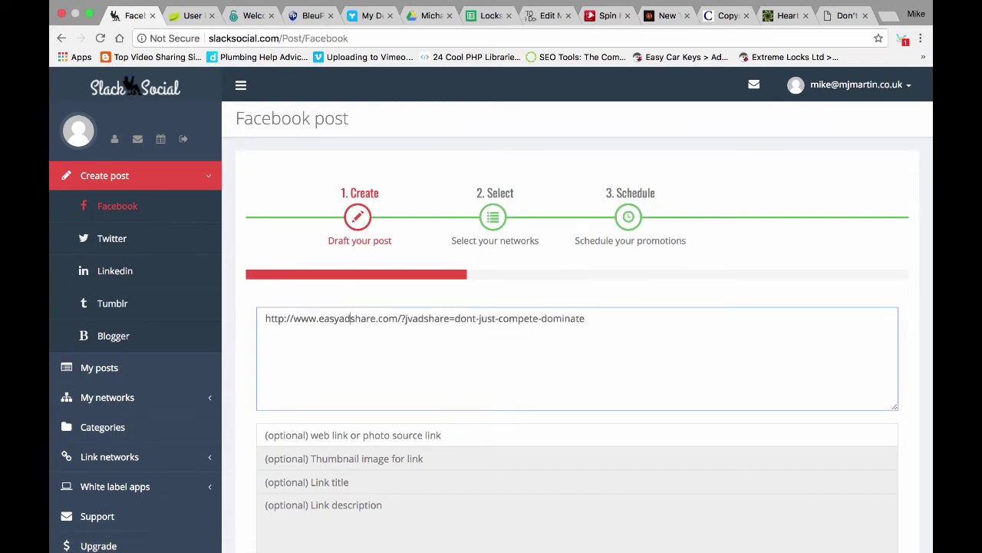
{"action": "key", "text": "super+a"}
{"action": "key", "text": "super+c"}
{"action": "key", "text": "BackSpace"}
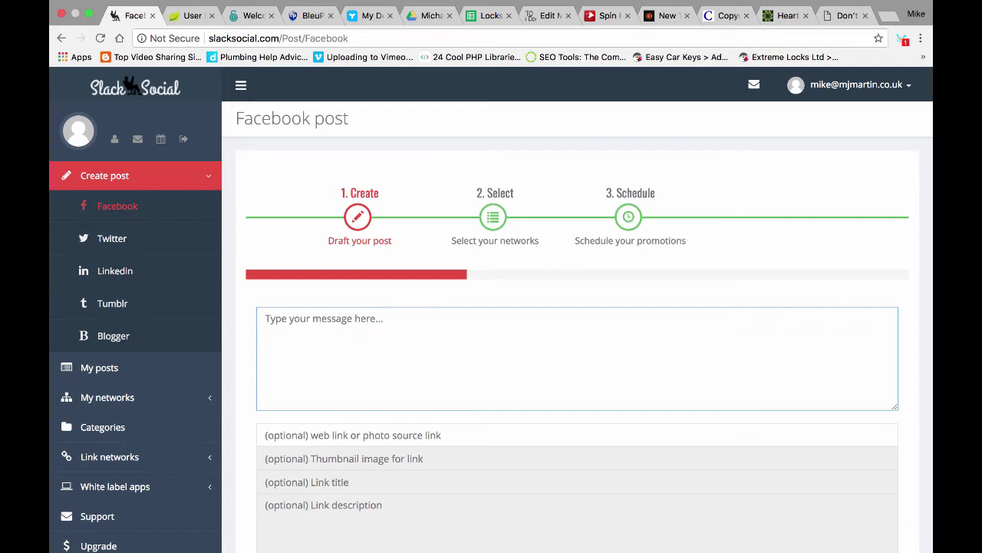
{"action": "left_click", "coordinate": [353, 435]}
{"action": "key", "text": "super+v"}
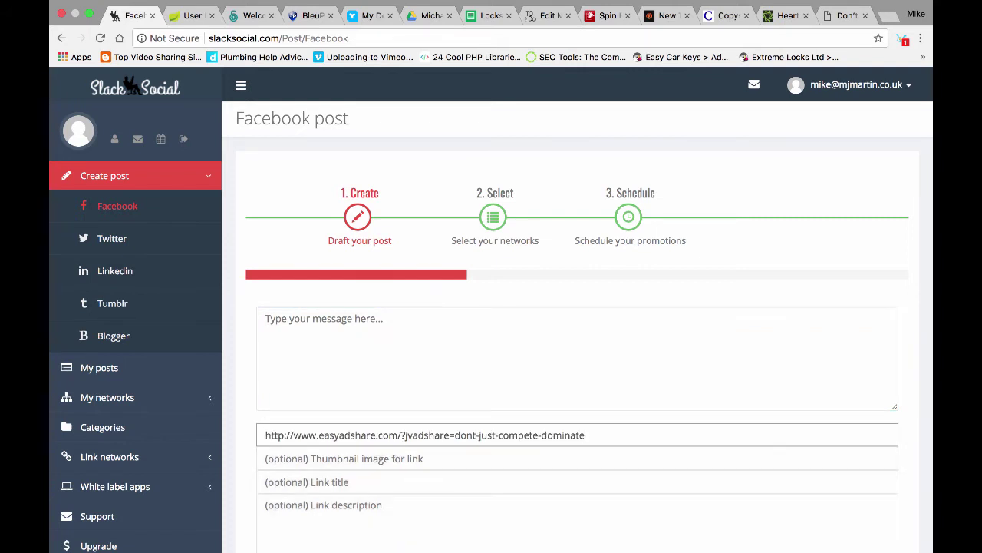
Copy the description of the "Don't Just Compete, Dominate!" page from WordPress and paste it as the Facebook post's message in Slack Social.
{"action": "left_click", "coordinate": [330, 319]}
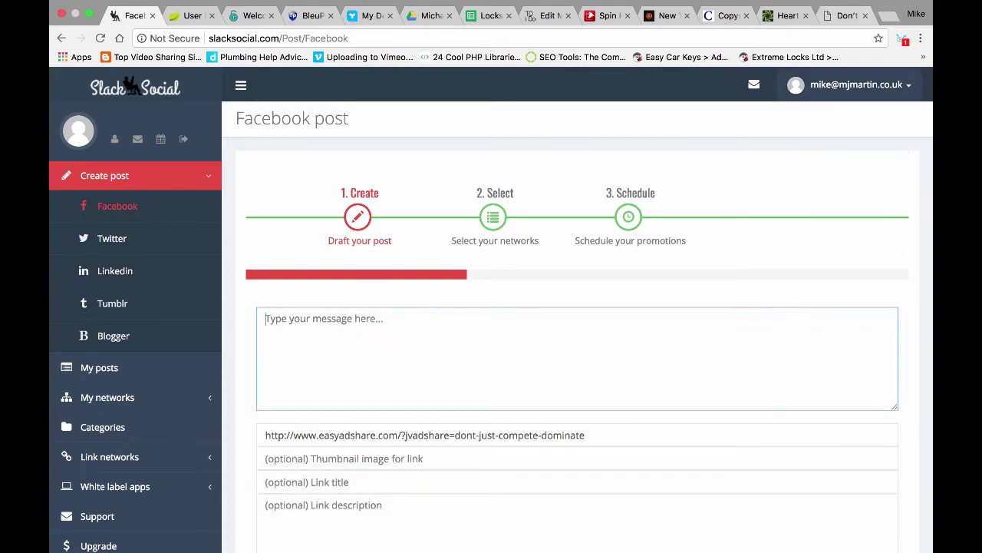
{"action": "left_click", "coordinate": [846, 15]}
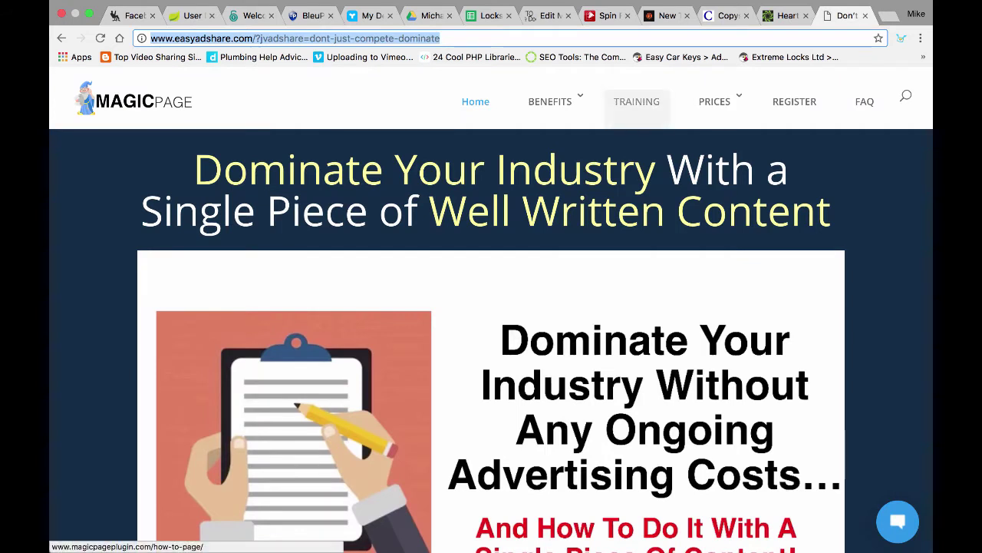
{"action": "key", "text": "super+bracketleft"}
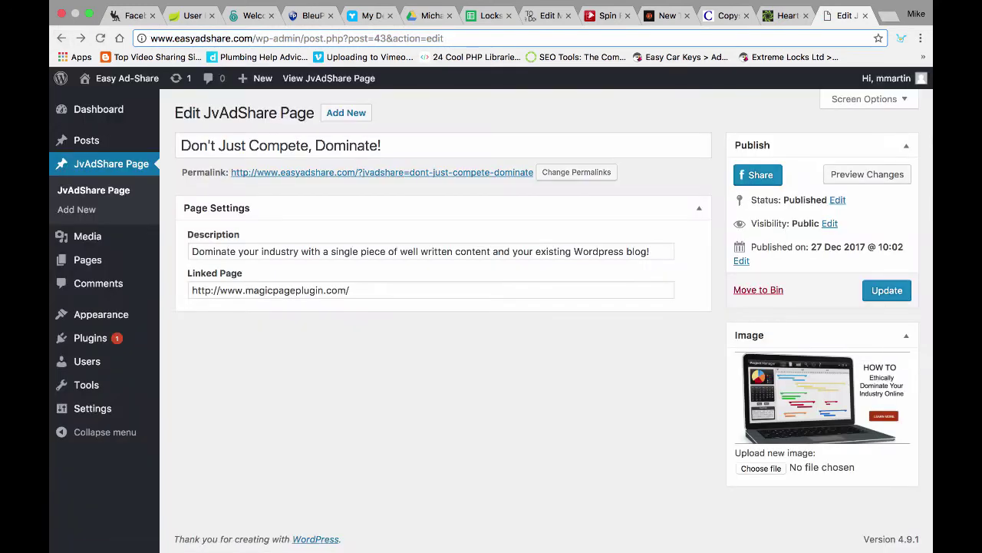
{"action": "left_click", "coordinate": [111, 163]}
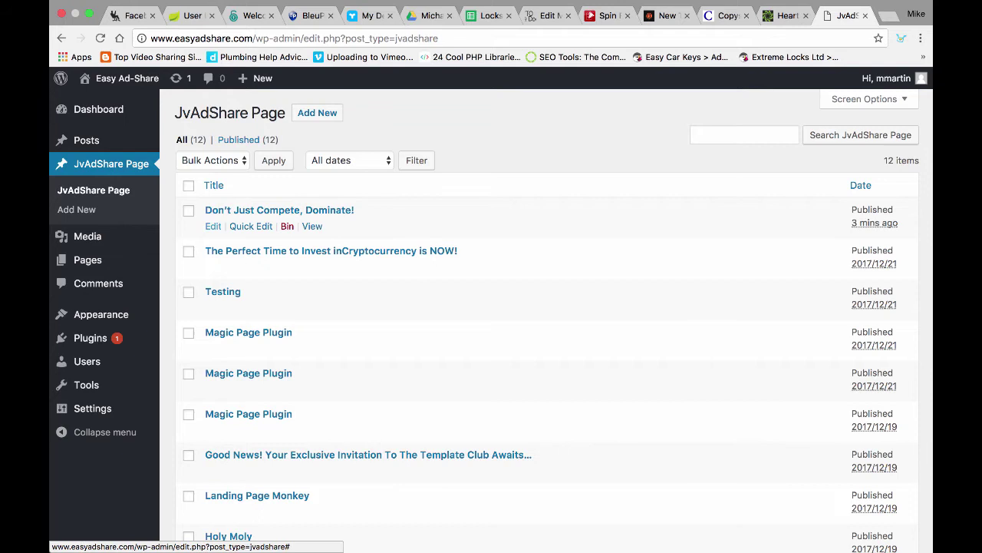
{"action": "left_click", "coordinate": [213, 225]}
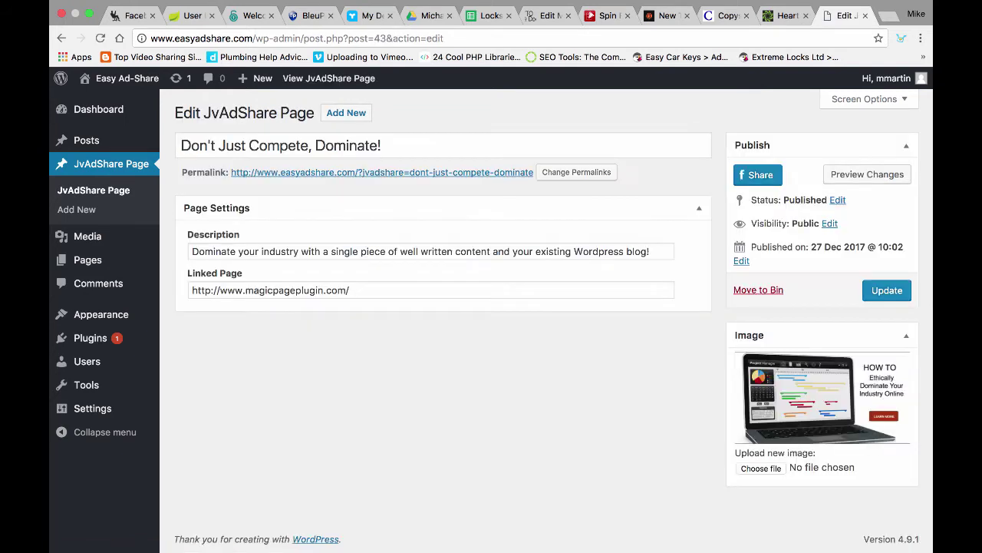
{"action": "double_click", "coordinate": [346, 145]}
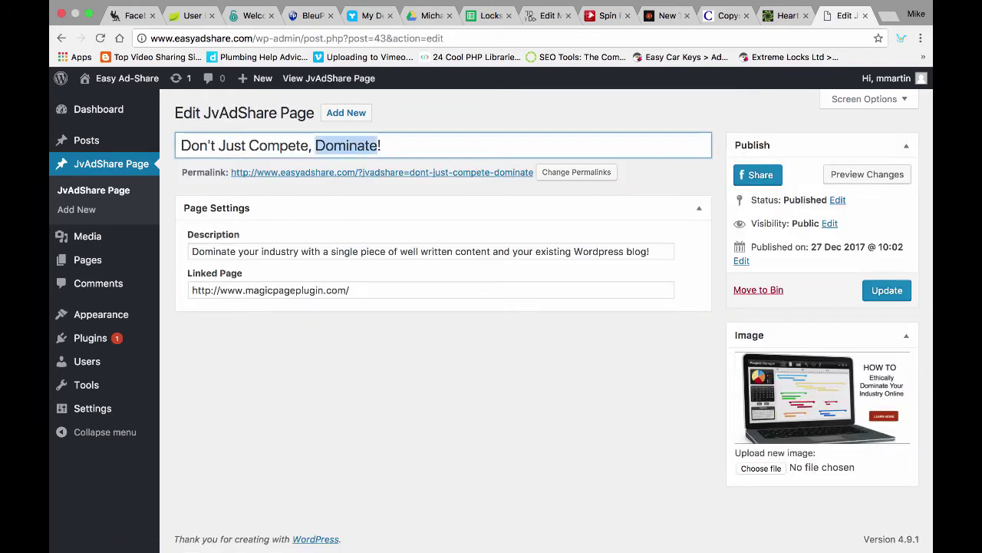
{"action": "key", "text": "Tab"}
{"action": "key", "text": "super+c"}
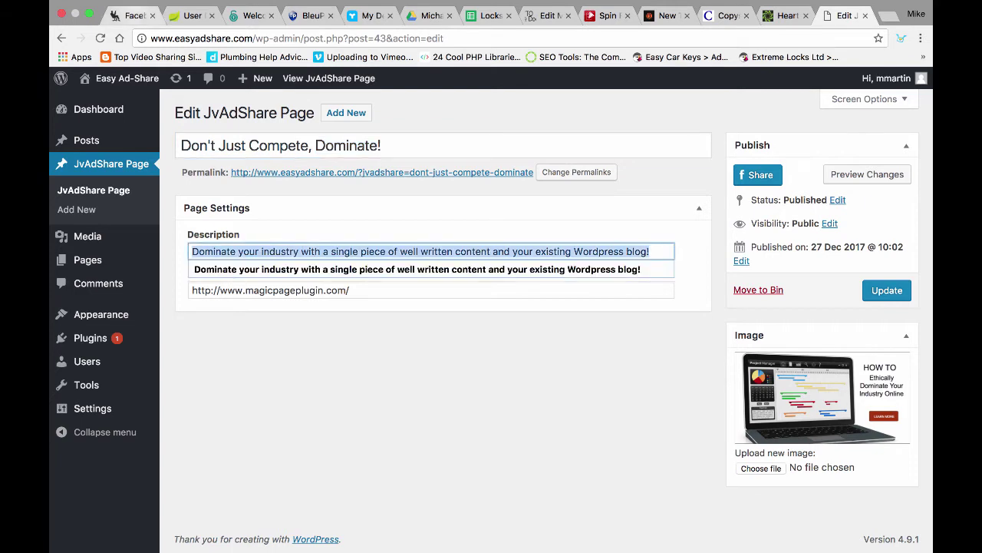
{"action": "left_click", "coordinate": [135, 16]}
{"action": "key", "text": "super+v"}
Continue to the network selection, choose the Affiliate Marketing category and check the groups selected in it.
{"action": "scroll", "coordinate": [577, 307], "scroll_direction": "down", "scroll_amount": 3}
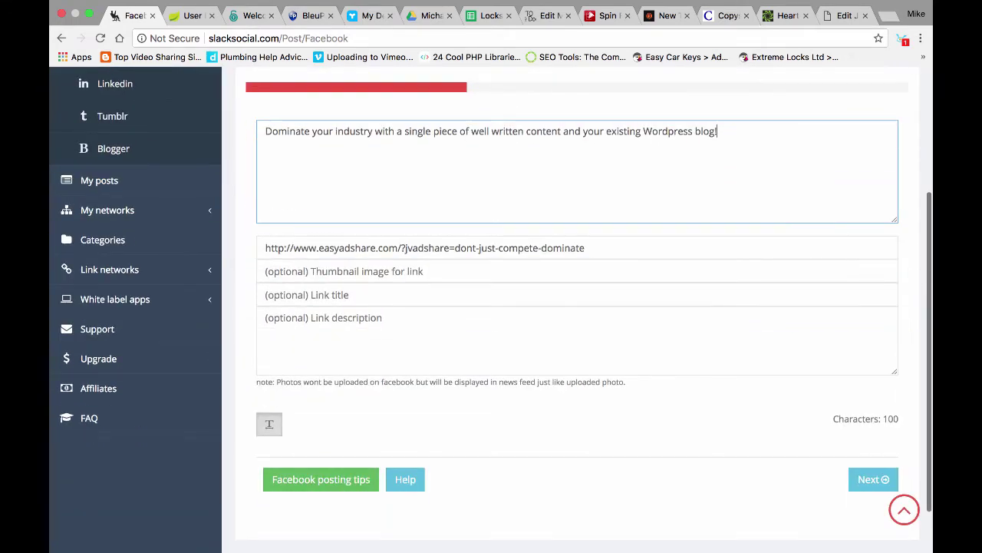
{"action": "left_click", "coordinate": [874, 478]}
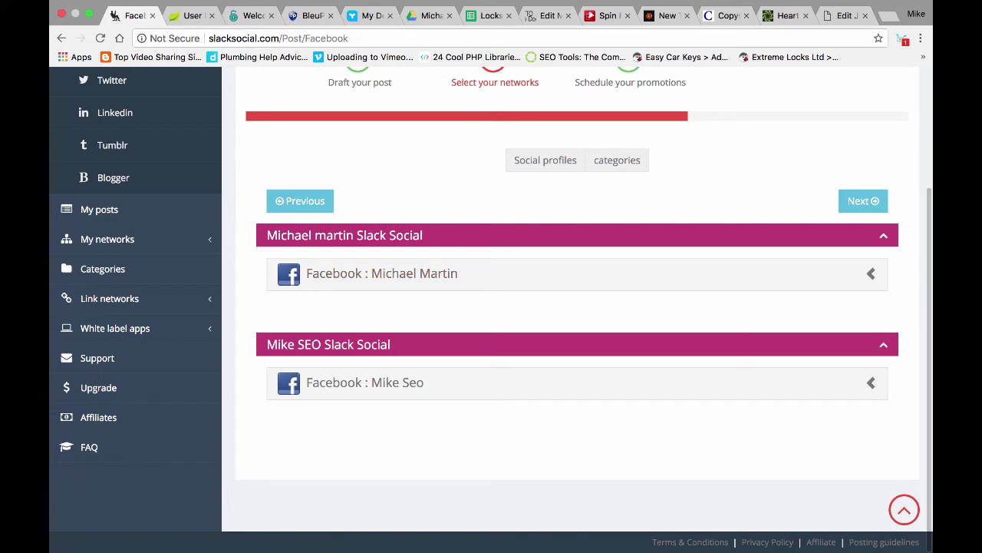
{"action": "left_click", "coordinate": [617, 160]}
{"action": "scroll", "coordinate": [617, 161], "scroll_direction": "down", "scroll_amount": 1}
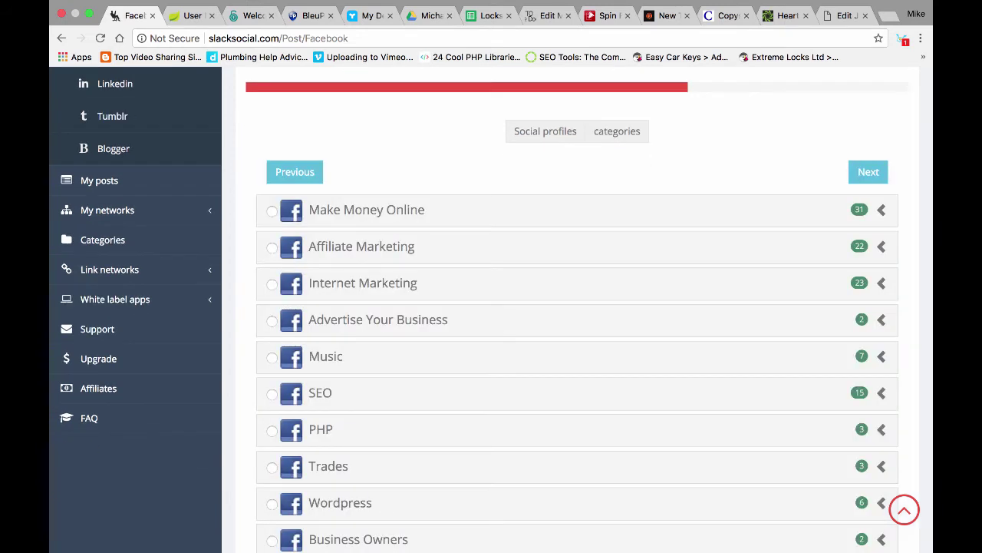
{"action": "scroll", "coordinate": [361, 164], "scroll_direction": "down", "scroll_amount": 3}
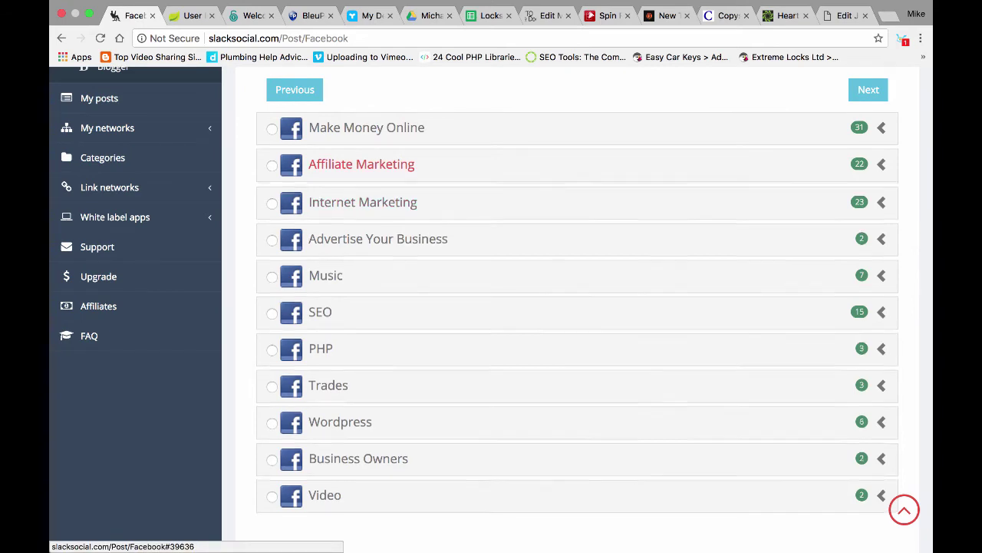
{"action": "left_click", "coordinate": [361, 164]}
{"action": "scroll", "coordinate": [360, 164], "scroll_direction": "down", "scroll_amount": 5}
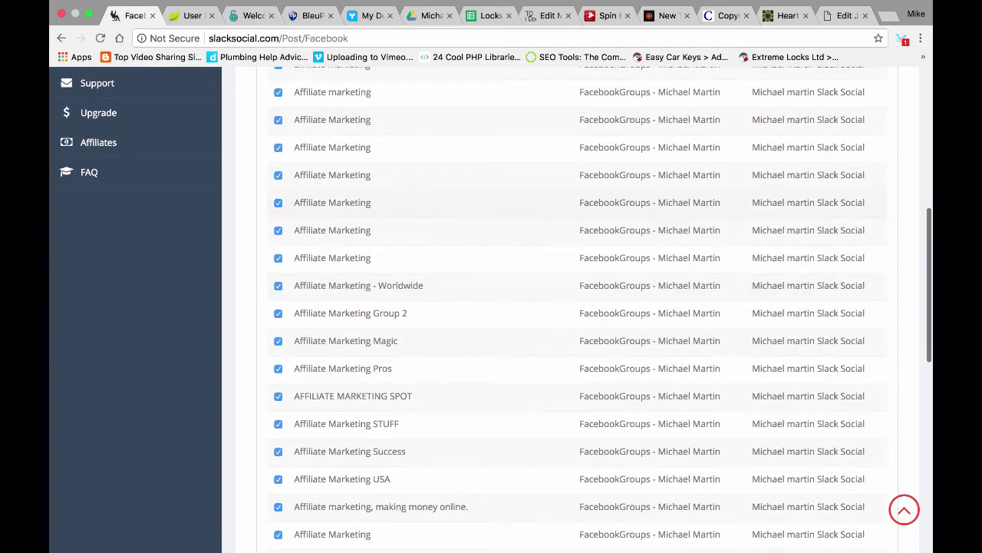
{"action": "scroll", "coordinate": [361, 164], "scroll_direction": "down", "scroll_amount": 10}
{"action": "scroll", "coordinate": [577, 307], "scroll_direction": "up", "scroll_amount": 20}
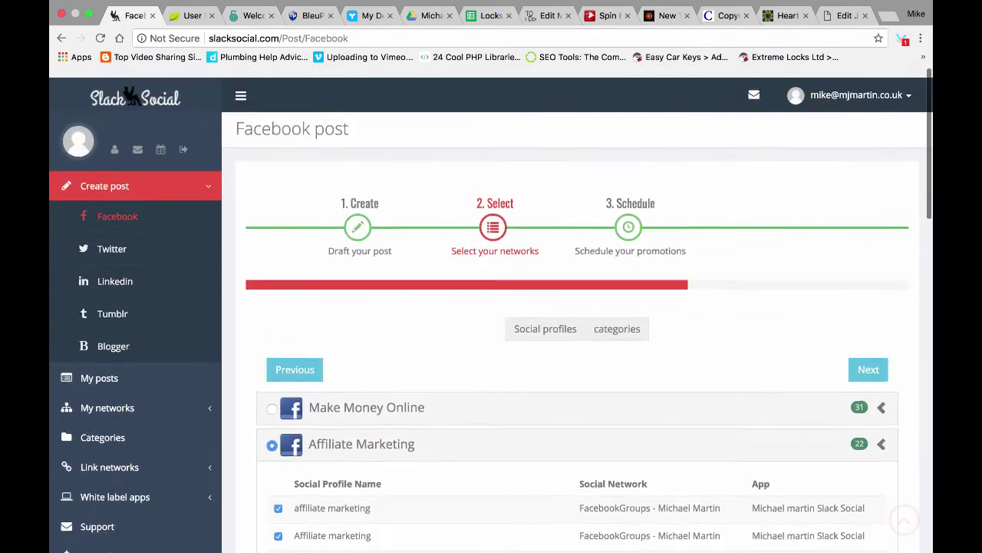
Continue to the scheduling stage and set the post's start time to 10:06.
{"action": "left_click", "coordinate": [870, 358]}
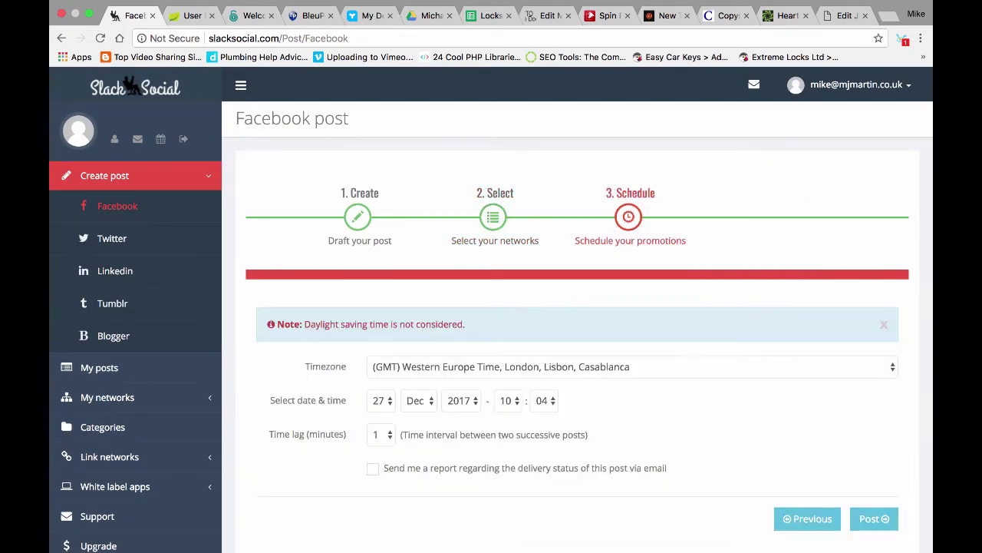
{"action": "left_click", "coordinate": [545, 400]}
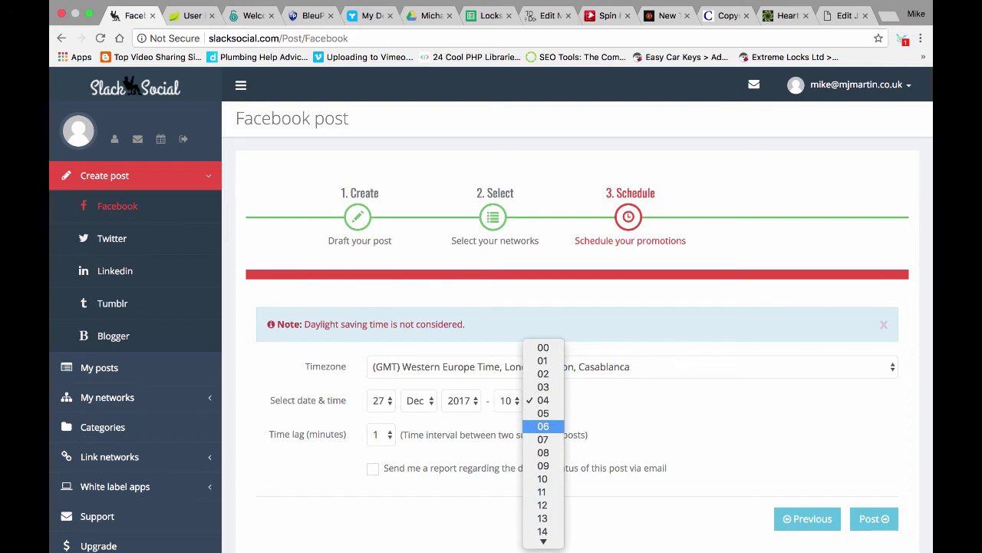
{"action": "key", "text": "Return"}
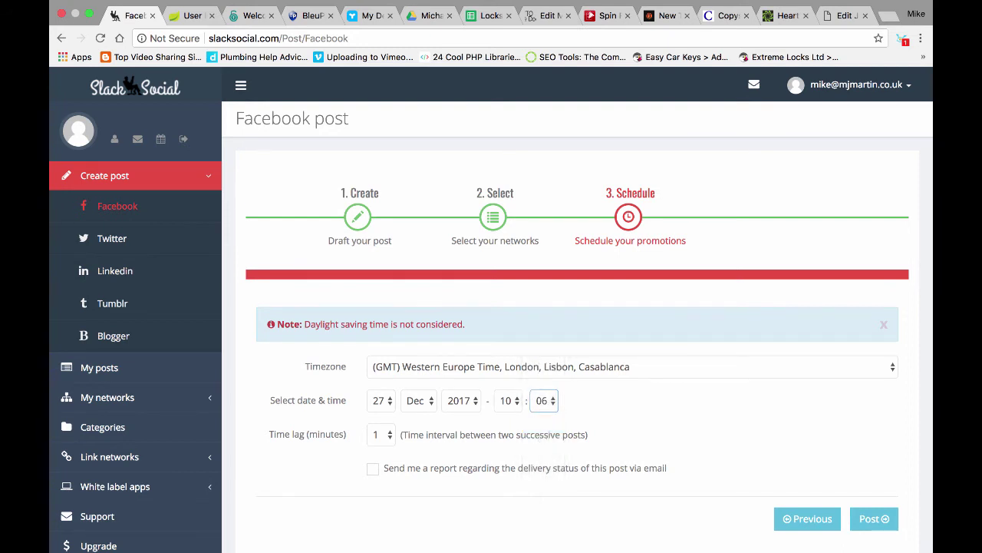
Set the time lag between successive posts to 20 minutes and submit the scheduled Facebook post.
{"action": "left_click", "coordinate": [382, 435]}
{"action": "key", "text": "2"}
{"action": "key", "text": "0"}
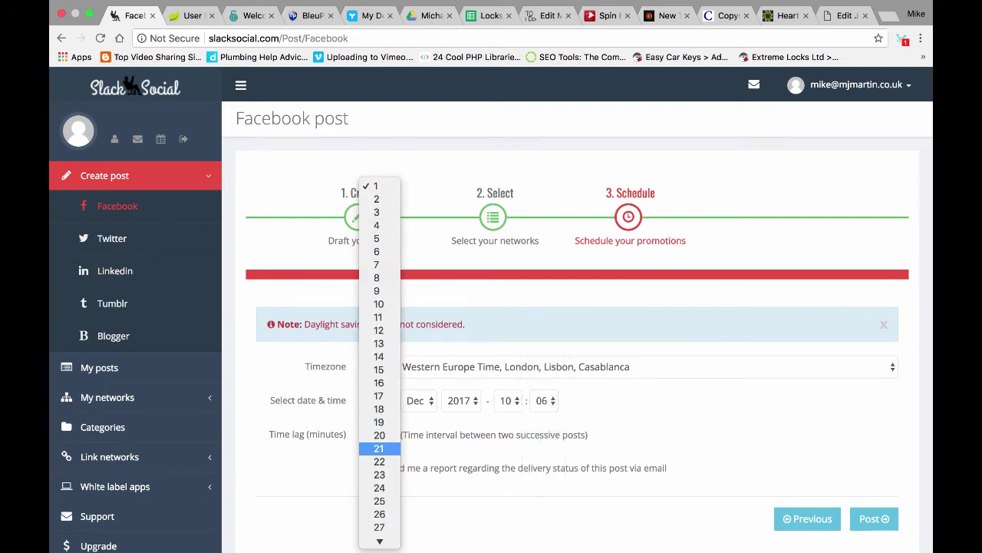
{"action": "key", "text": "Return"}
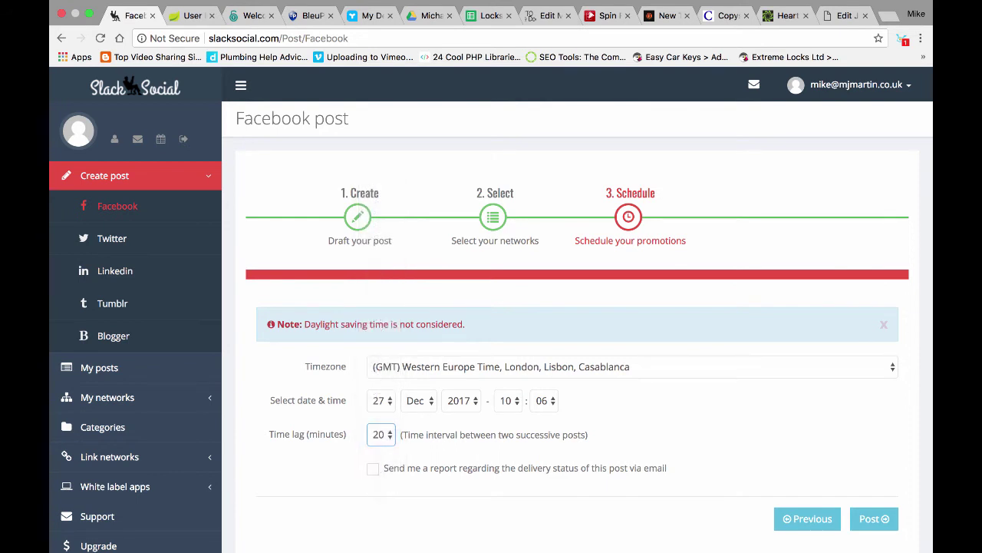
{"action": "scroll", "coordinate": [491, 307], "scroll_direction": "down", "scroll_amount": 4}
{"action": "left_click", "coordinate": [491, 391]}
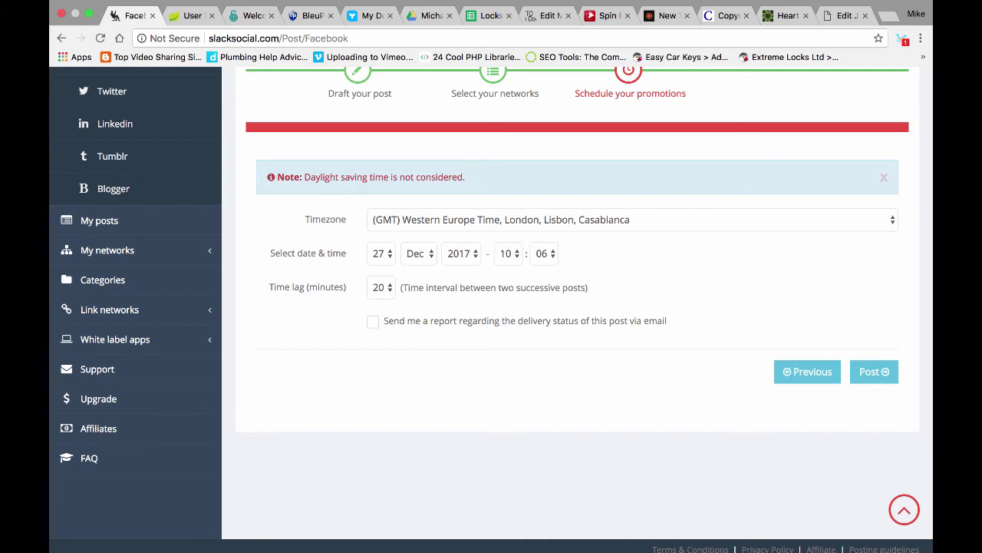
{"action": "left_click", "coordinate": [874, 371]}
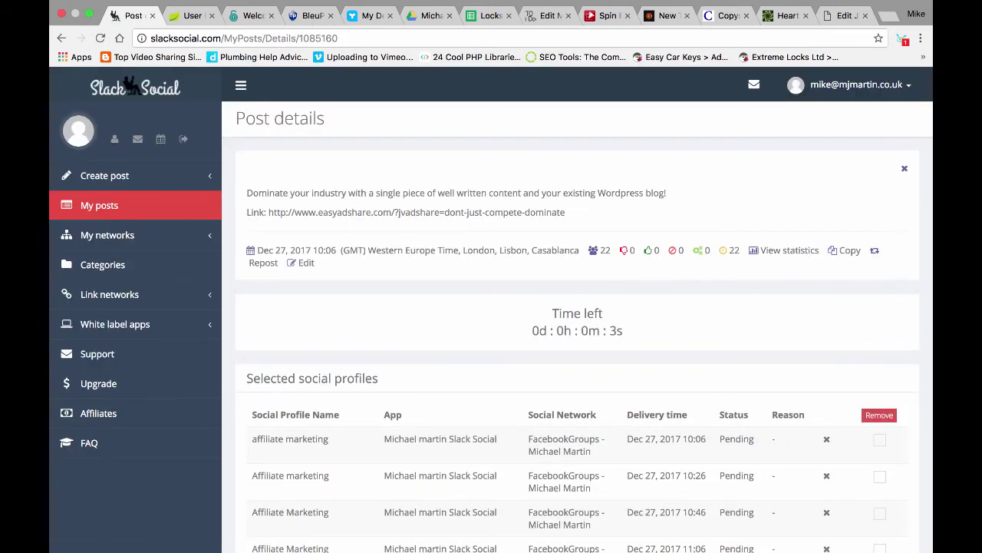
Review the post's delivery schedule for the selected groups and reload the details page to check the first group's delivery status.
{"action": "scroll", "coordinate": [491, 307], "scroll_direction": "down", "scroll_amount": 3}
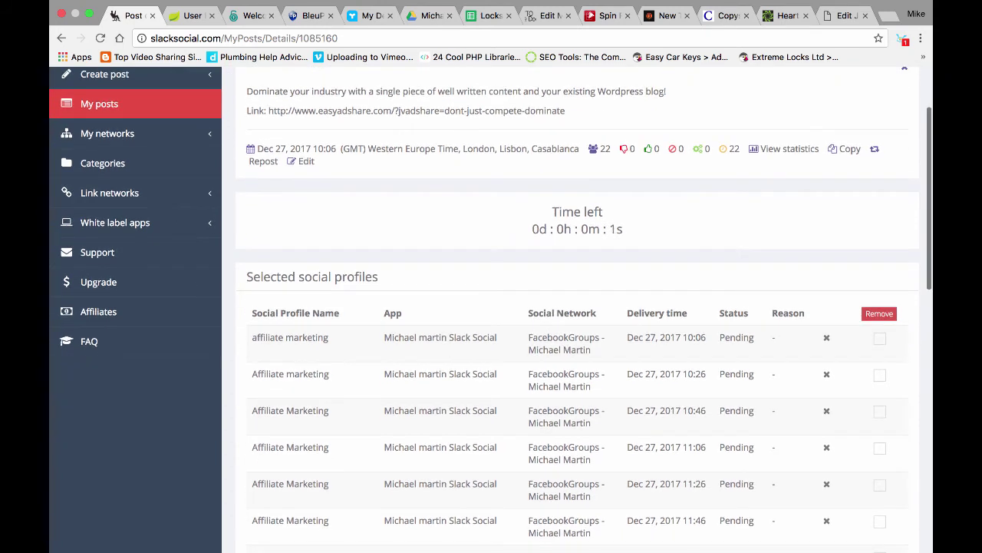
{"action": "scroll", "coordinate": [491, 307], "scroll_direction": "up", "scroll_amount": 2}
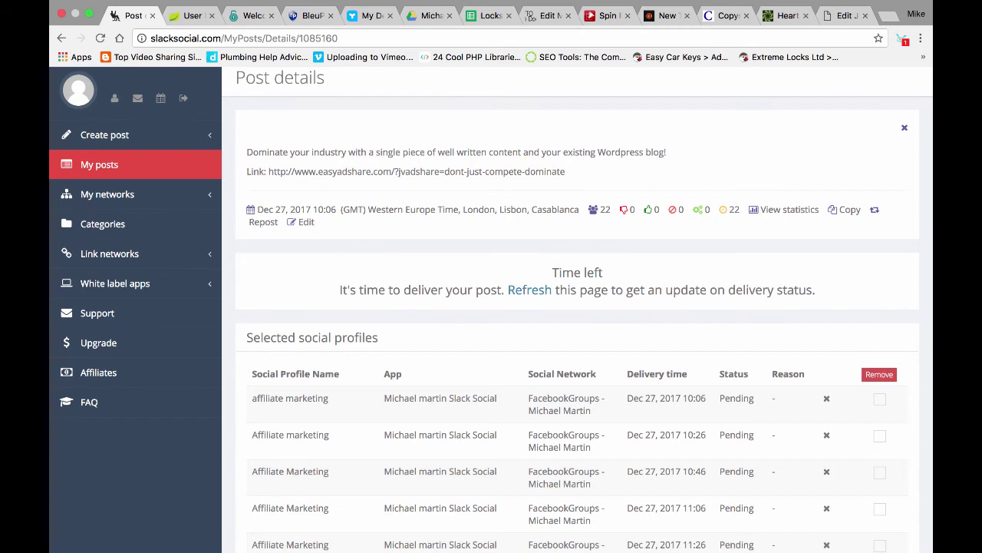
{"action": "scroll", "coordinate": [491, 307], "scroll_direction": "down", "scroll_amount": 3}
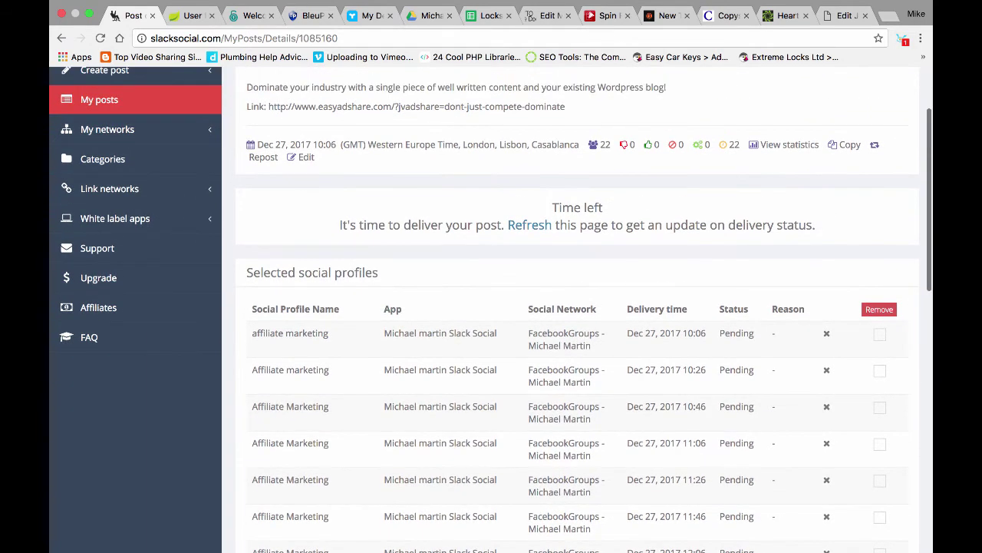
{"action": "key", "text": "super+r"}
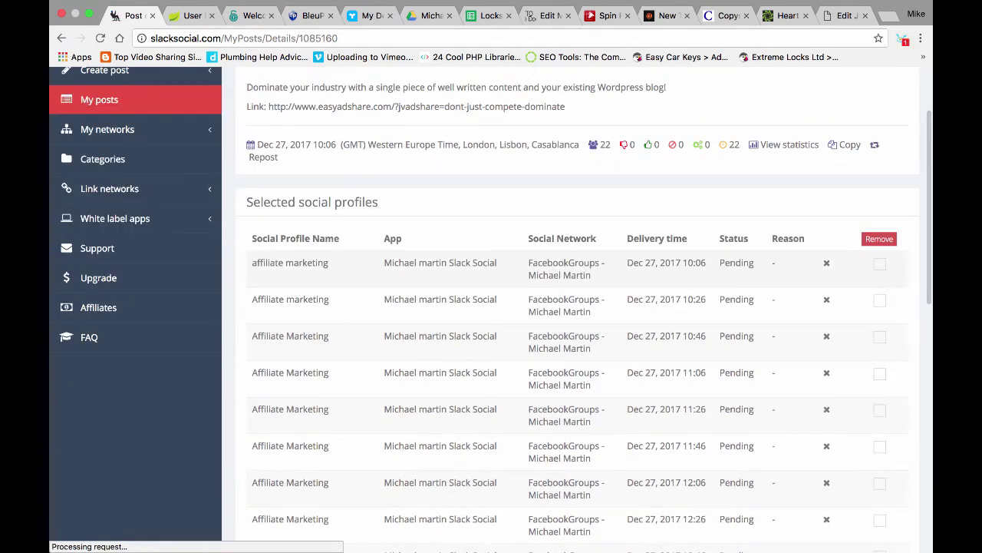
{"action": "scroll", "coordinate": [576, 270], "scroll_direction": "up", "scroll_amount": 4}
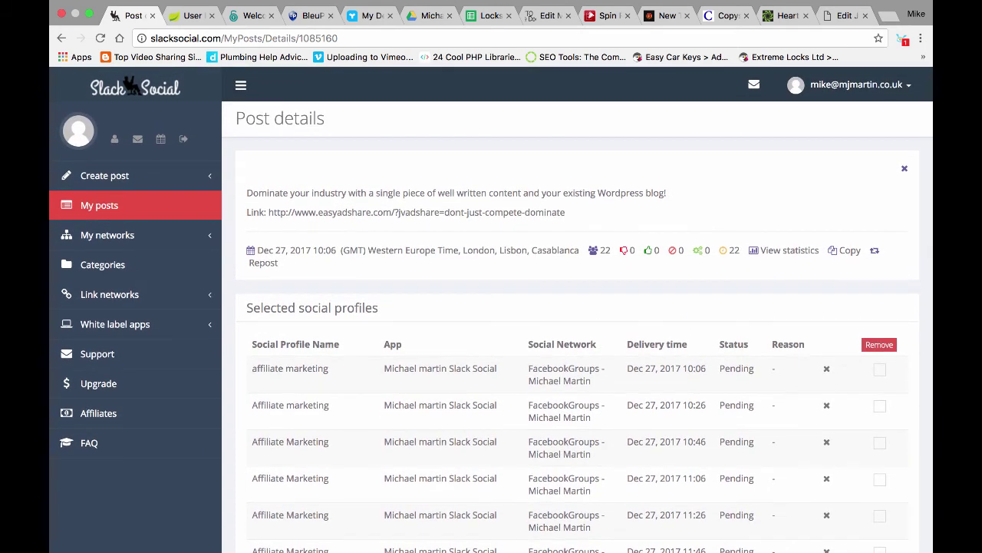
{"action": "key", "text": "super+r"}
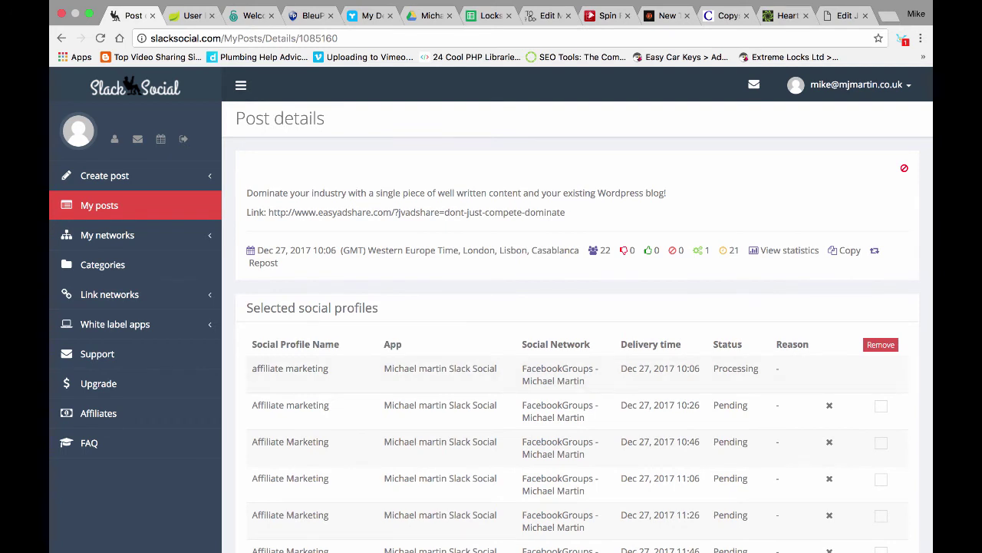
{"action": "key", "text": "super+r"}
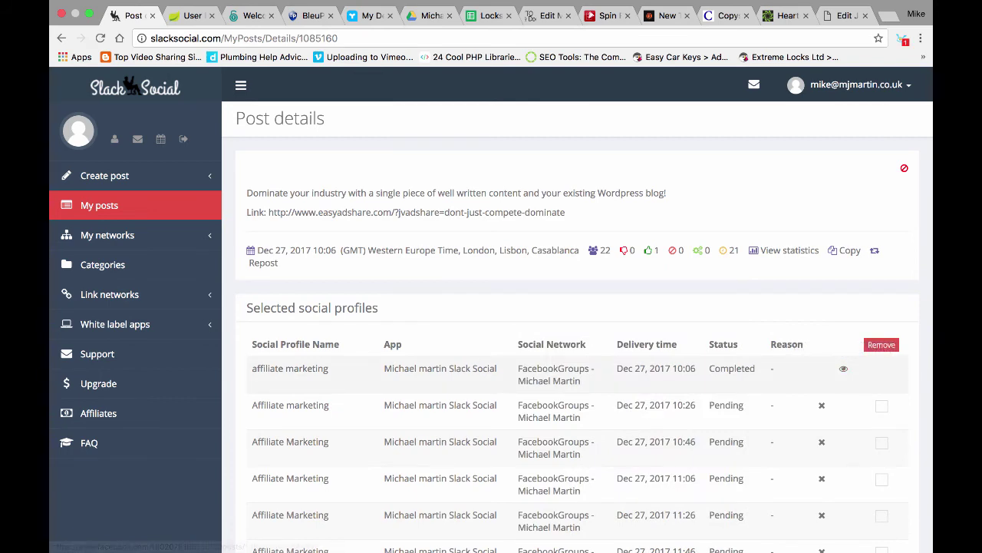
Check the delivered Facebook post and the easyadshare.com page it links to, then return to the post details in Slack Social.
{"action": "scroll", "coordinate": [843, 307], "scroll_direction": "down", "scroll_amount": 3}
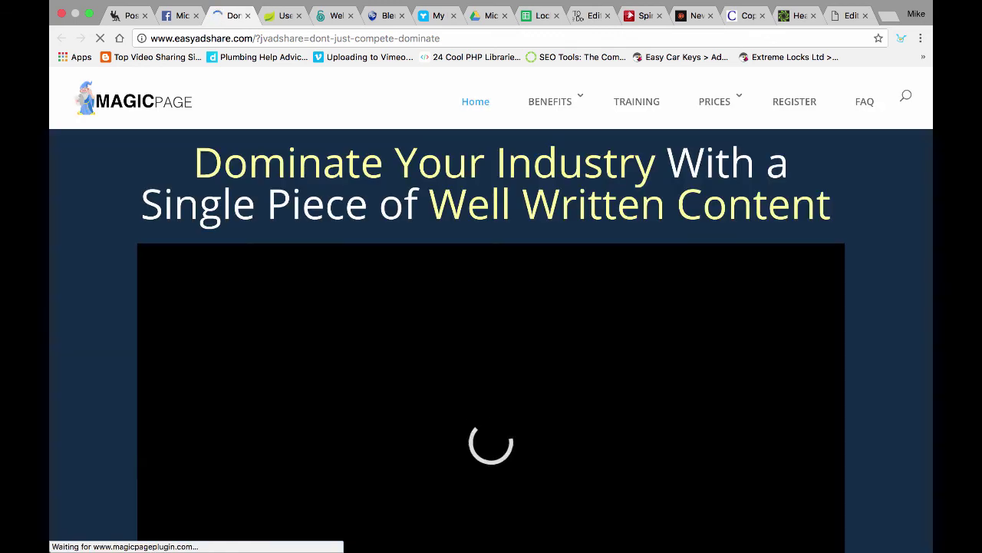
{"action": "scroll", "coordinate": [491, 338], "scroll_direction": "down", "scroll_amount": 4}
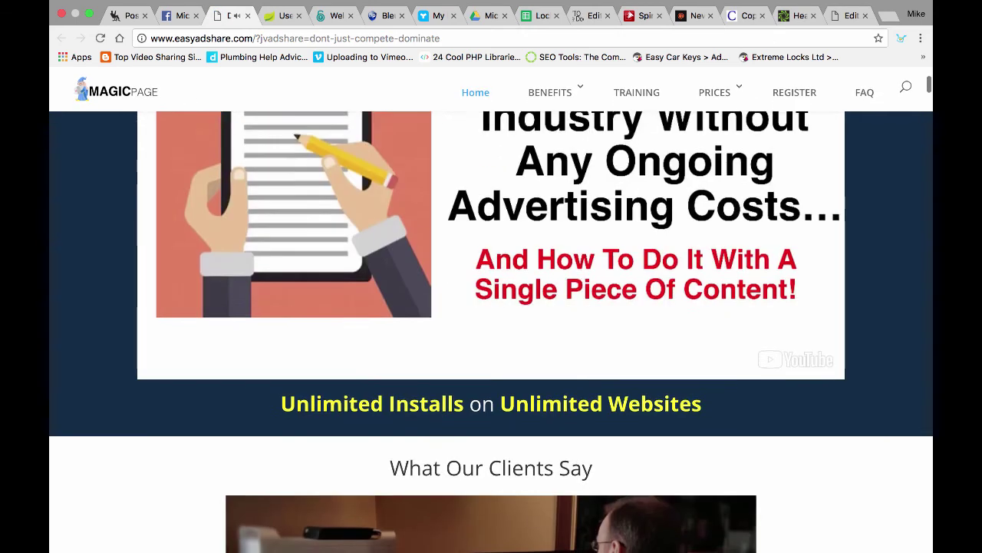
{"action": "scroll", "coordinate": [491, 338], "scroll_direction": "up", "scroll_amount": 3}
{"action": "left_click", "coordinate": [247, 15]}
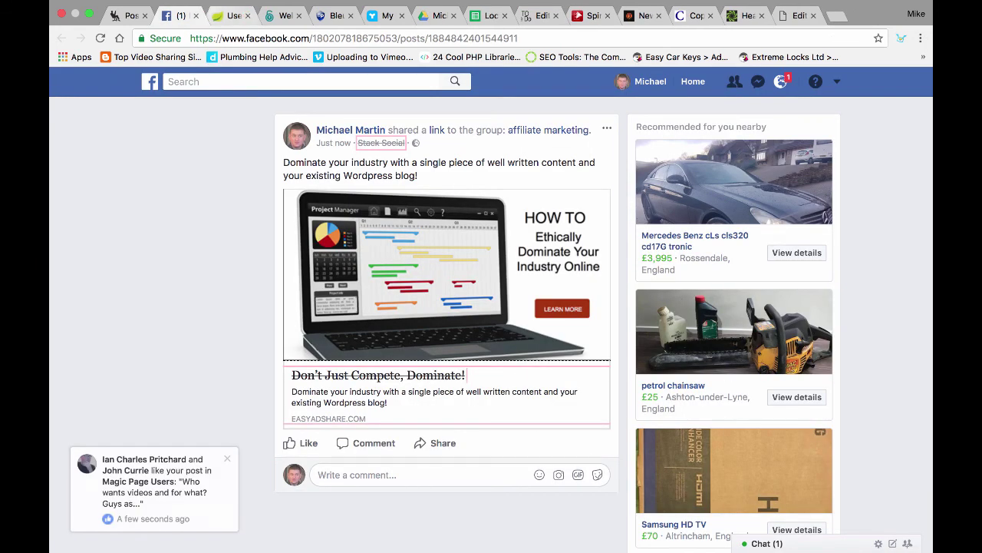
{"action": "left_click", "coordinate": [131, 16]}
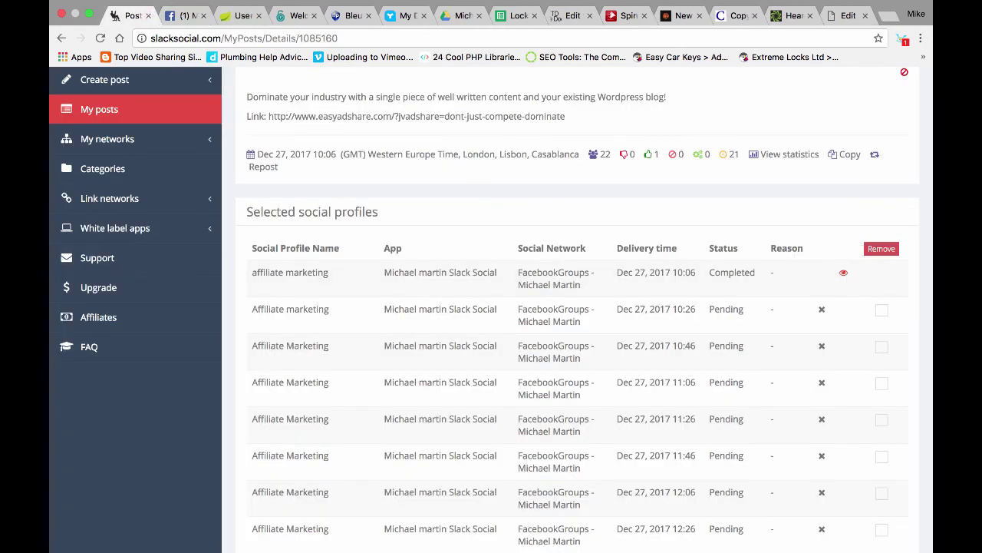